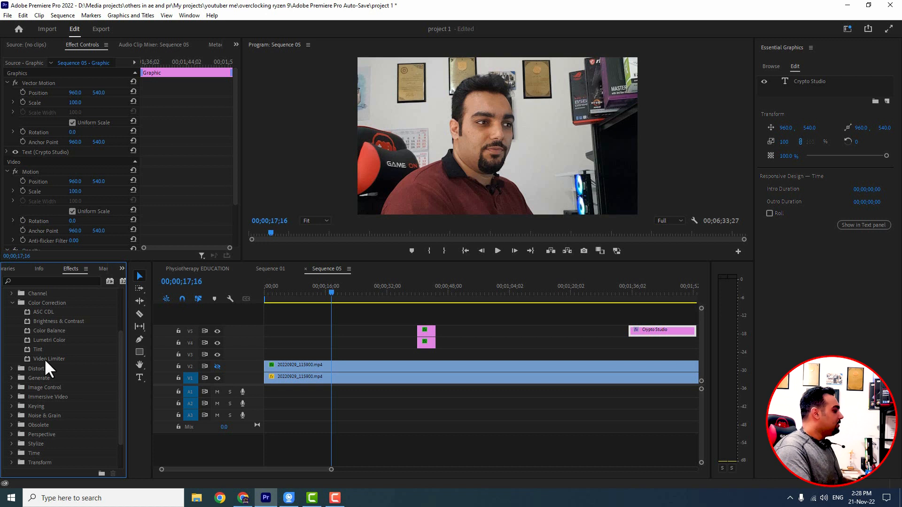
# - Move the playhead to 00;00;13;11 and apply the Tint effect to the video clip on track V2
pyautogui.moveTo(342, 294); pyautogui.dragTo(316, 289)
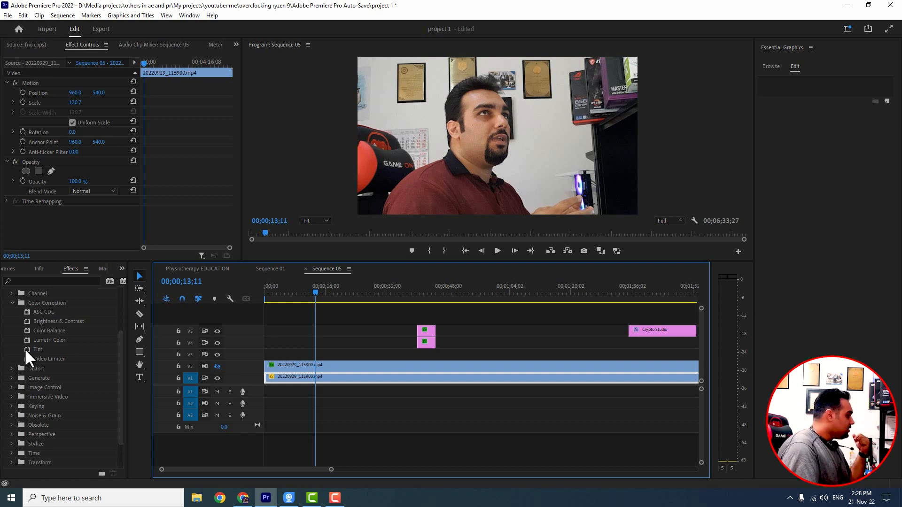
pyautogui.moveTo(35, 348); pyautogui.dragTo(317, 365)
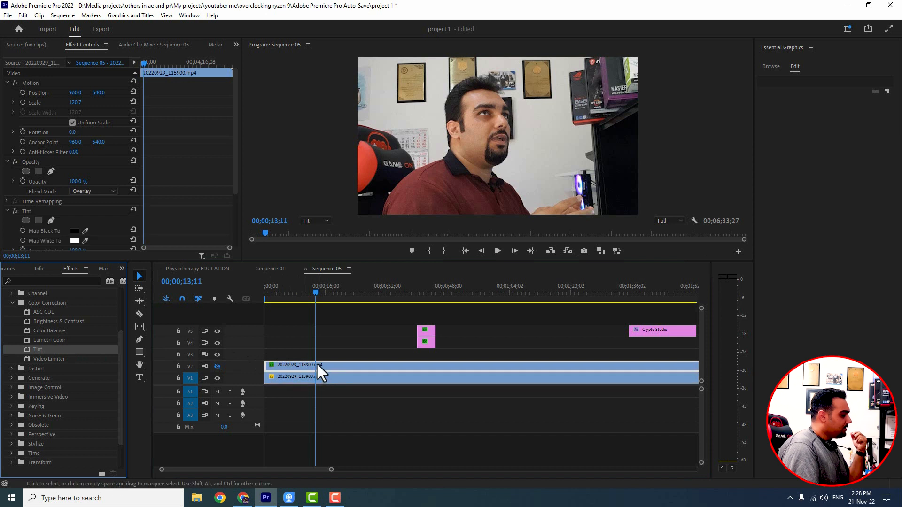
pyautogui.click(315, 365)
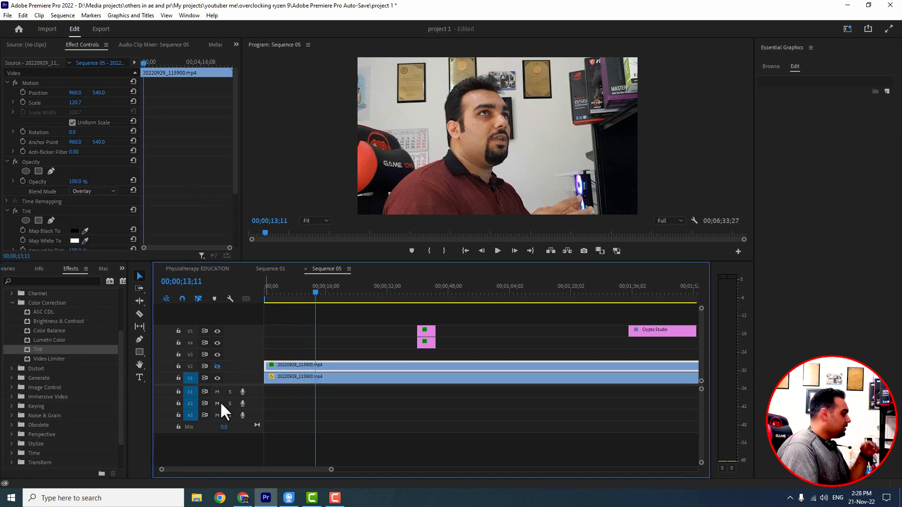
# - Turn on the output of track V2, turn off the output of V1, and select the V2 clip
pyautogui.click(217, 366)
pyautogui.click(286, 376)
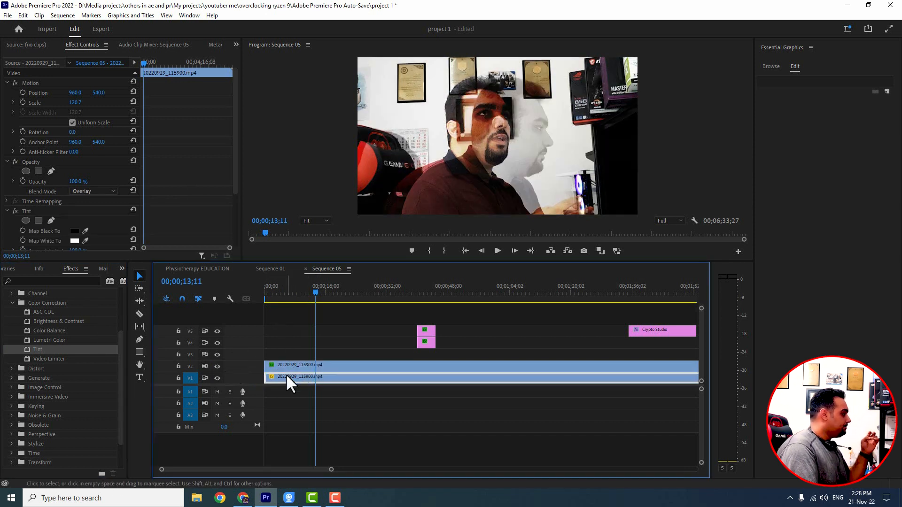
pyautogui.click(216, 377)
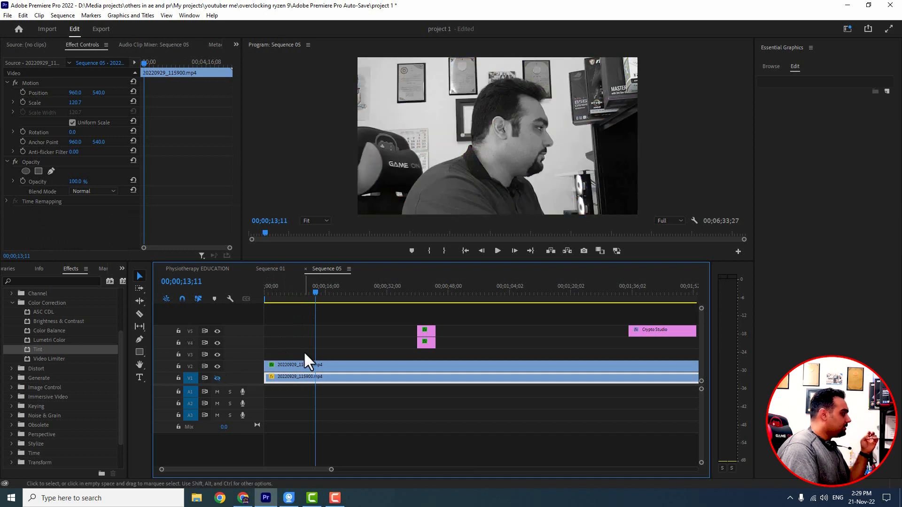
pyautogui.click(301, 368)
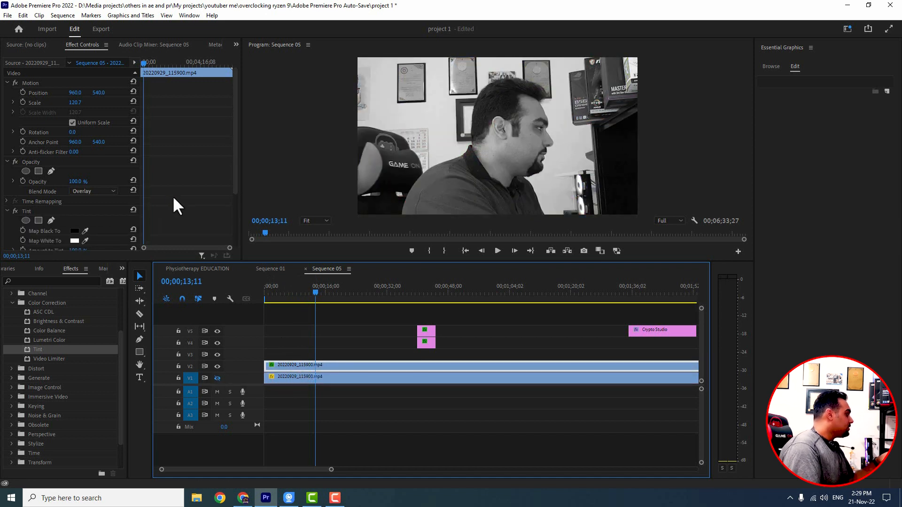
# - Enlarge the preview and effect settings area, and switch to the workspace with the Lumetri Color controls
pyautogui.scroll(-2, 172, 195)
pyautogui.moveTo(286, 260); pyautogui.dragTo(287, 316)
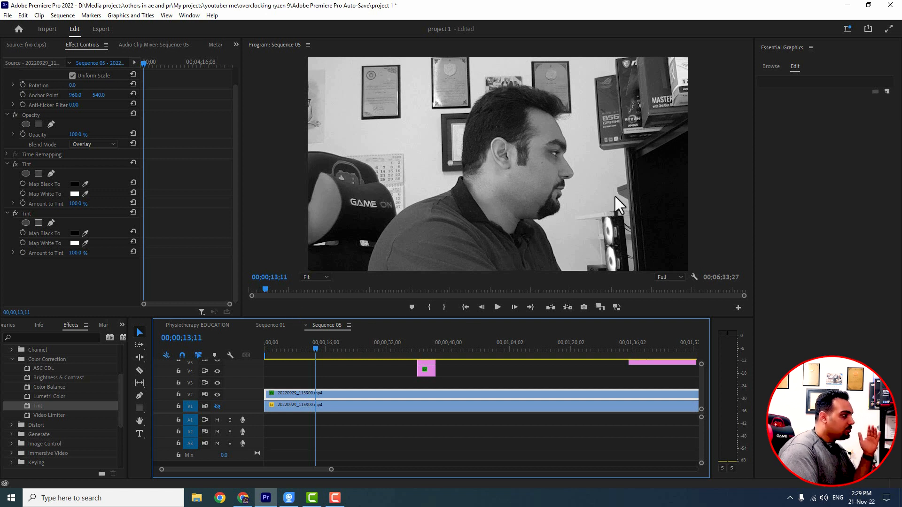
pyautogui.click(809, 48)
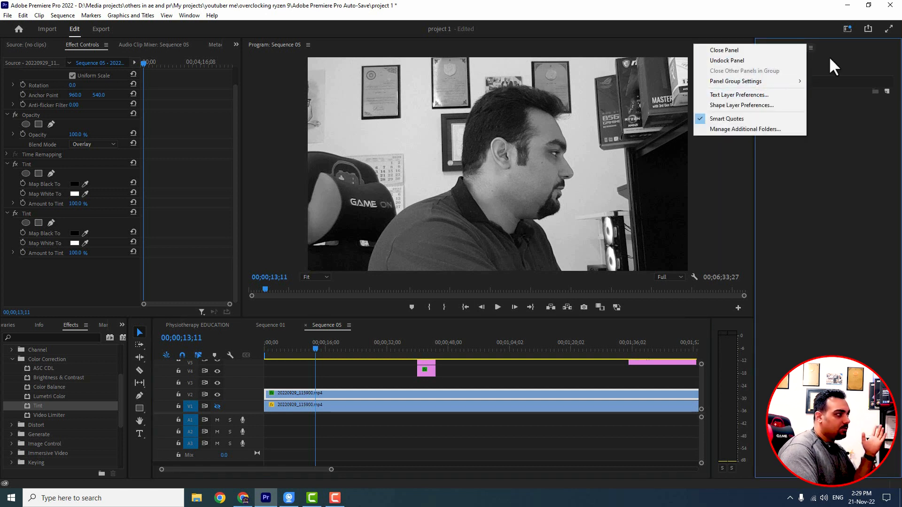
pyautogui.click(848, 29)
pyautogui.click(782, 116)
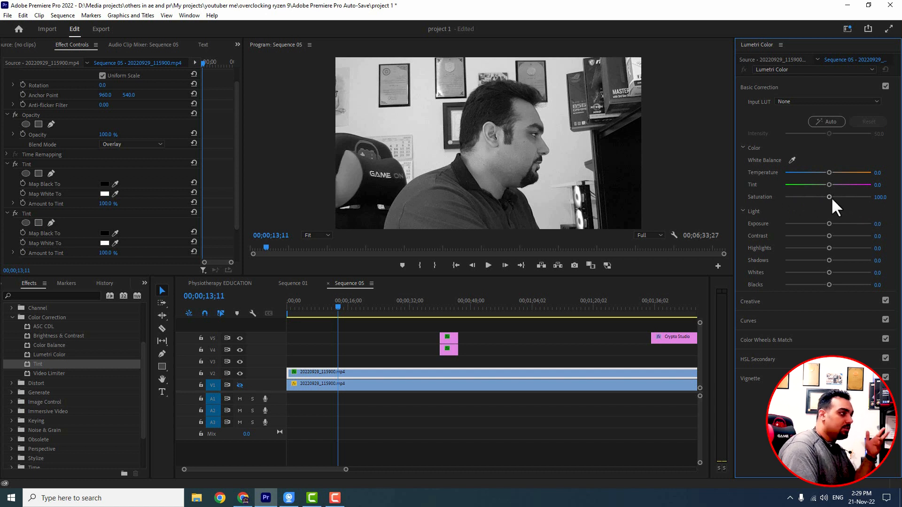
# - Try a Lumetri Saturation of 0 on the V2 clip, and reset it
pyautogui.moveTo(827, 196); pyautogui.dragTo(766, 199)
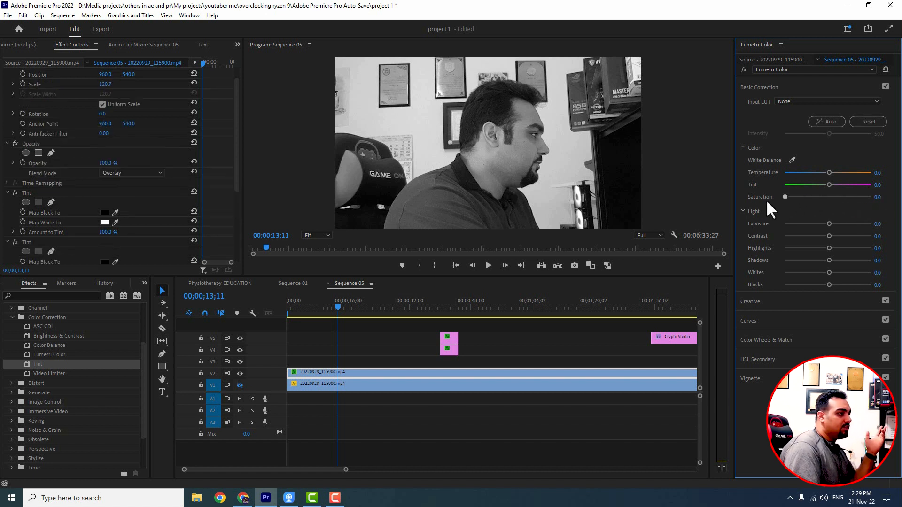
pyautogui.doubleClick(803, 197)
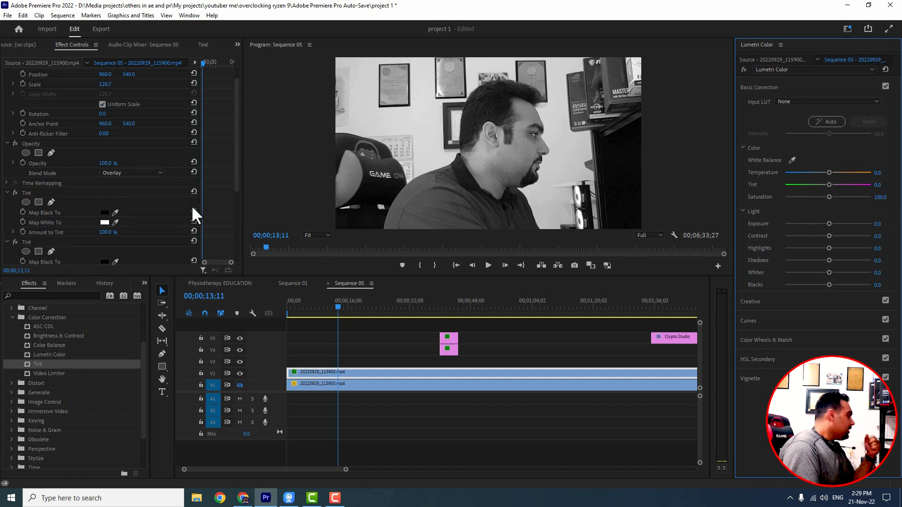
# - Delete the duplicate Tint effect from the V2 clip
pyautogui.scroll(-1, 83, 210)
pyautogui.click(29, 212)
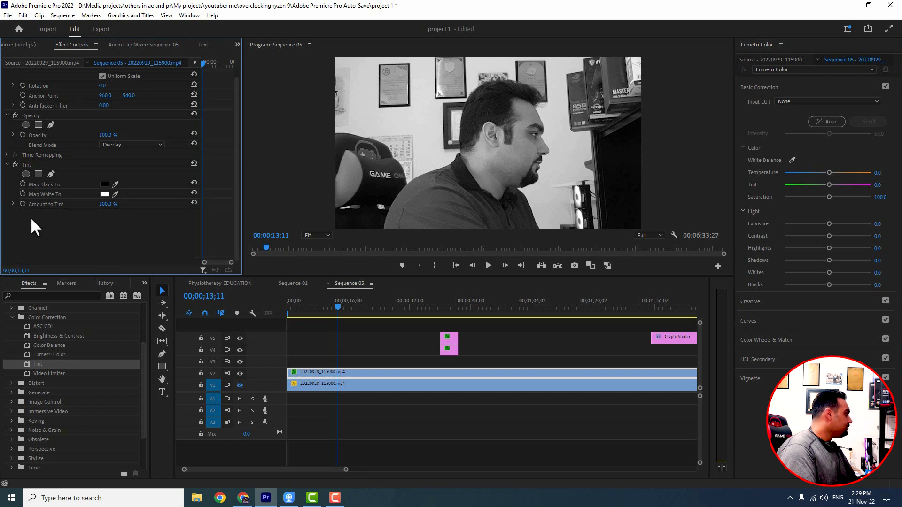
pyautogui.press('Delete')
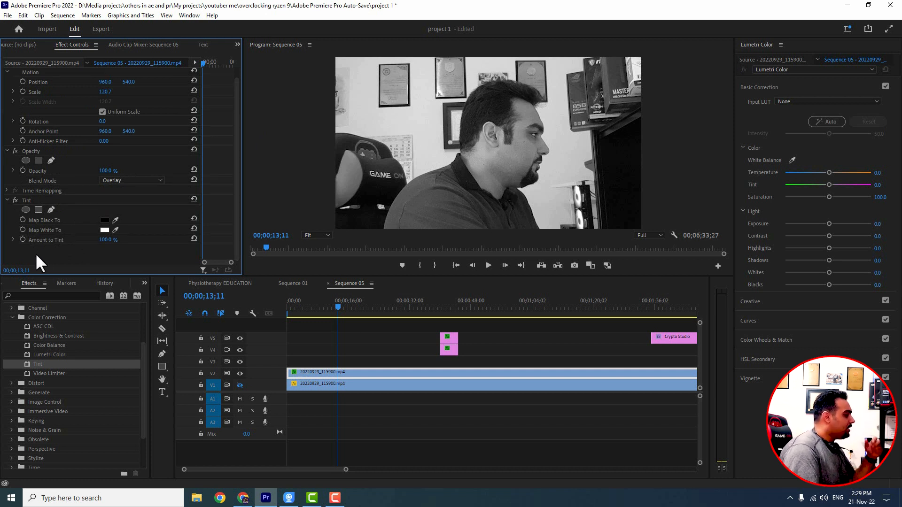
# - Try an Amount to Tint of 0 on the V2 clip, and return it to 100%
pyautogui.moveTo(104, 239); pyautogui.dragTo(96, 240)
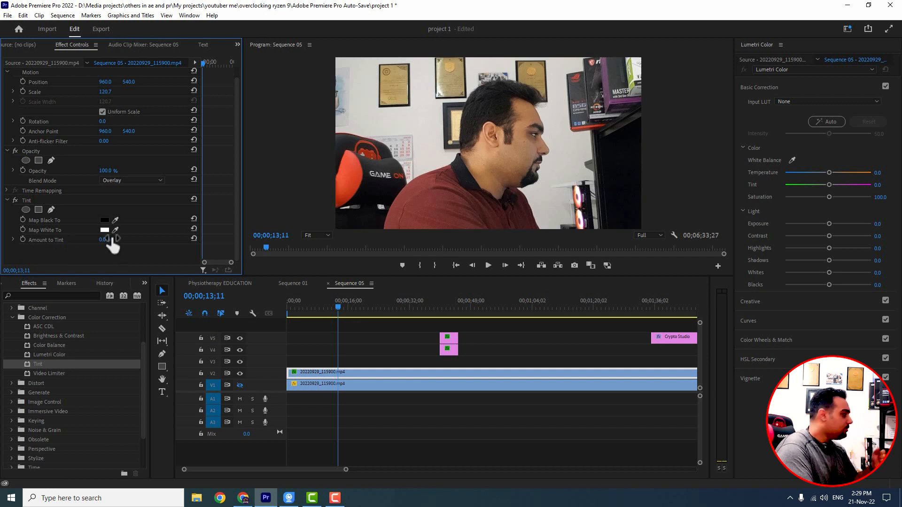
pyautogui.moveTo(103, 239); pyautogui.dragTo(151, 240)
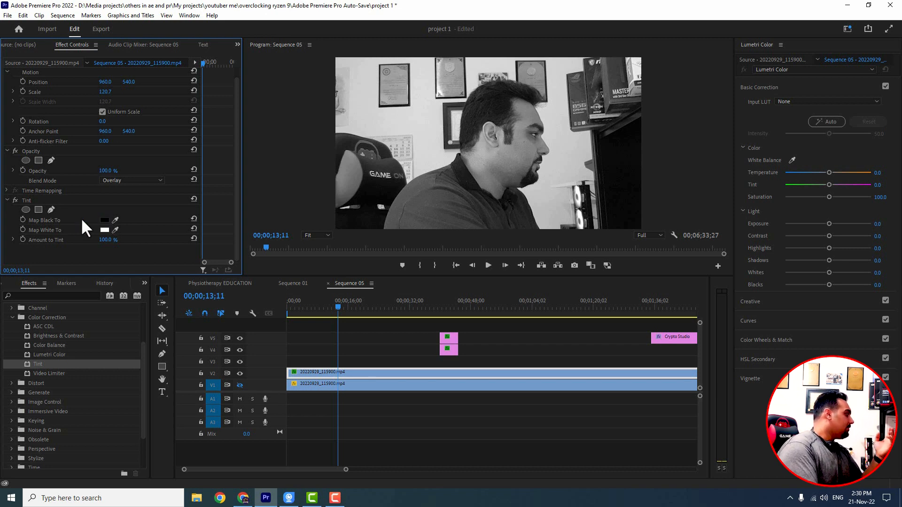
# - Set the Tint effect's Map Black To color to a dark blue with hue 217°
pyautogui.click(104, 220)
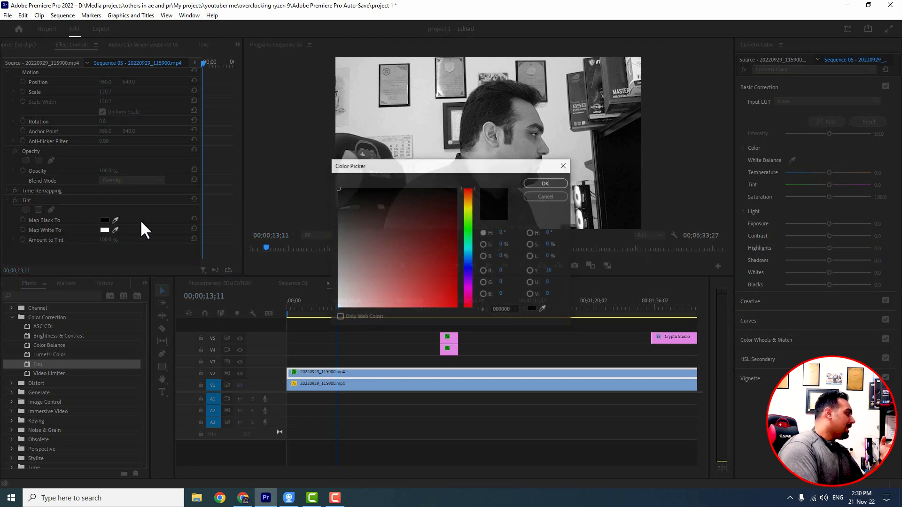
pyautogui.click(470, 260)
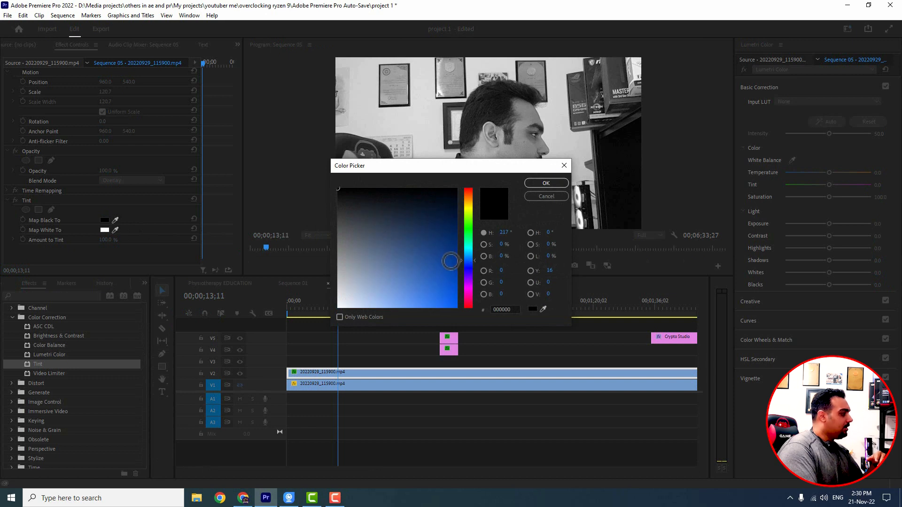
pyautogui.click(451, 226)
pyautogui.click(537, 184)
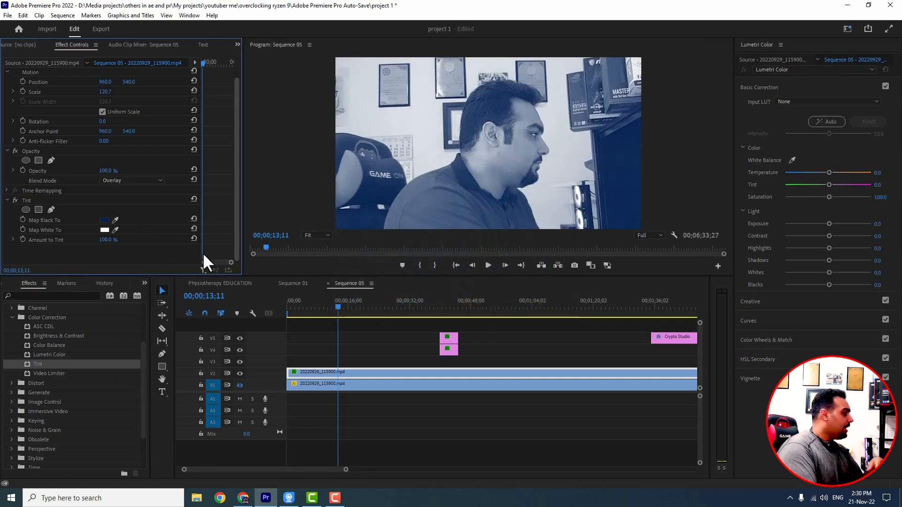
# - Set the Tint effect's Map White To color to bright blue 00A6F3, keeping Amount to Tint at 100%
pyautogui.click(105, 230)
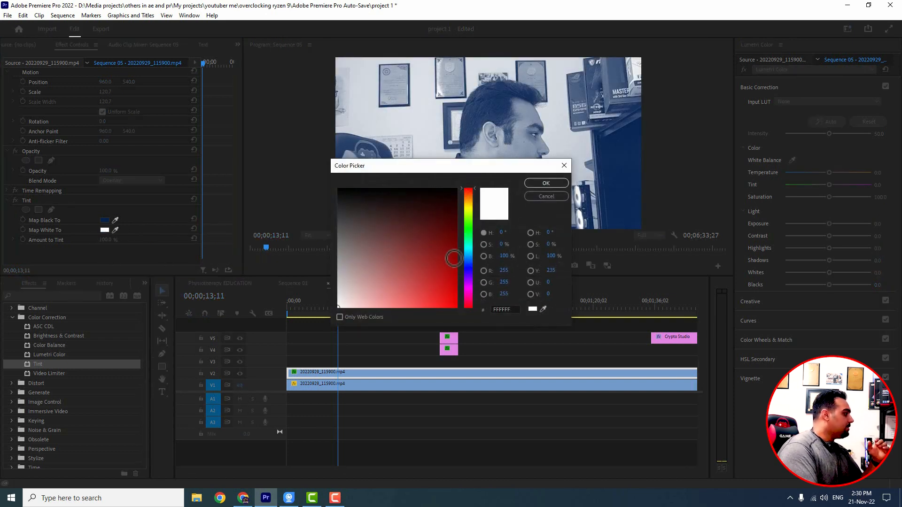
pyautogui.click(468, 254)
pyautogui.moveTo(425, 256); pyautogui.dragTo(456, 302)
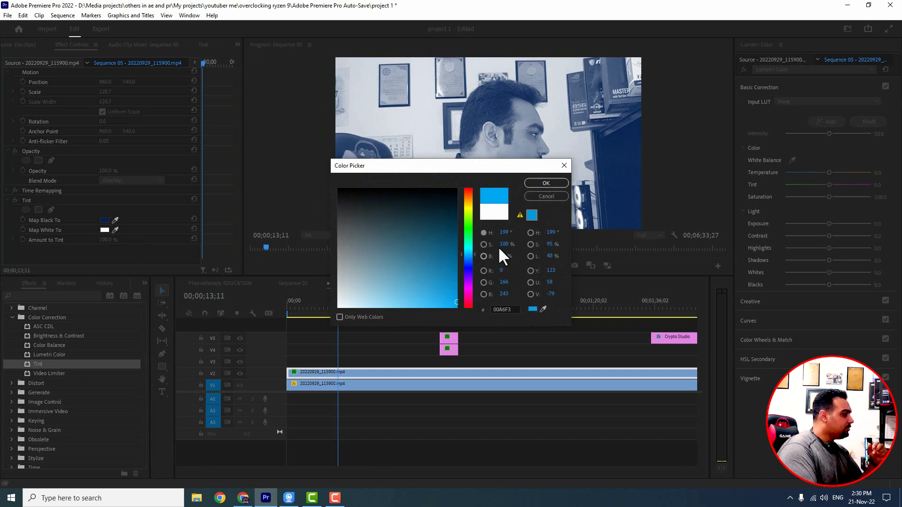
pyautogui.click(547, 183)
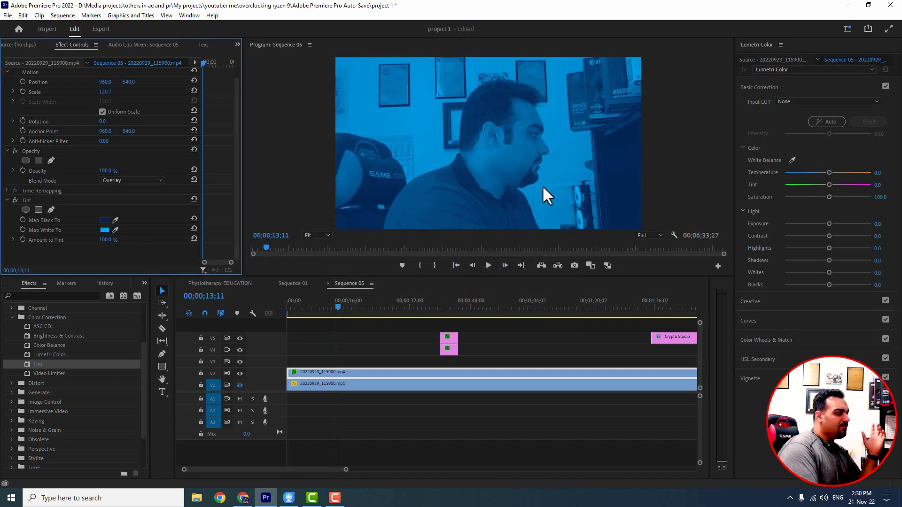
pyautogui.moveTo(107, 240)
pyautogui.mouseDown()
pyautogui.moveTo(97, 240)
pyautogui.moveTo(108, 240)
pyautogui.mouseUp()
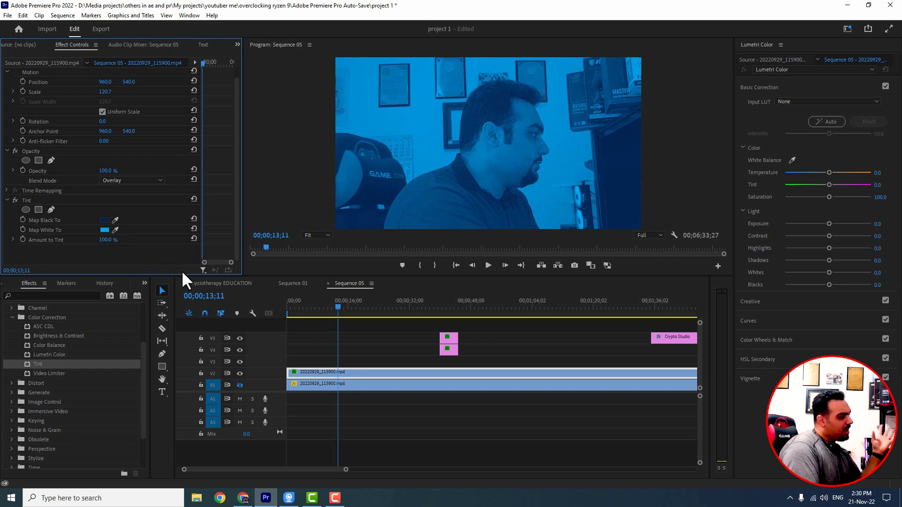
# - Move the Crypto Studio title on V5 earlier so it spans the playhead, and play a short preview
pyautogui.moveTo(664, 337); pyautogui.dragTo(324, 337)
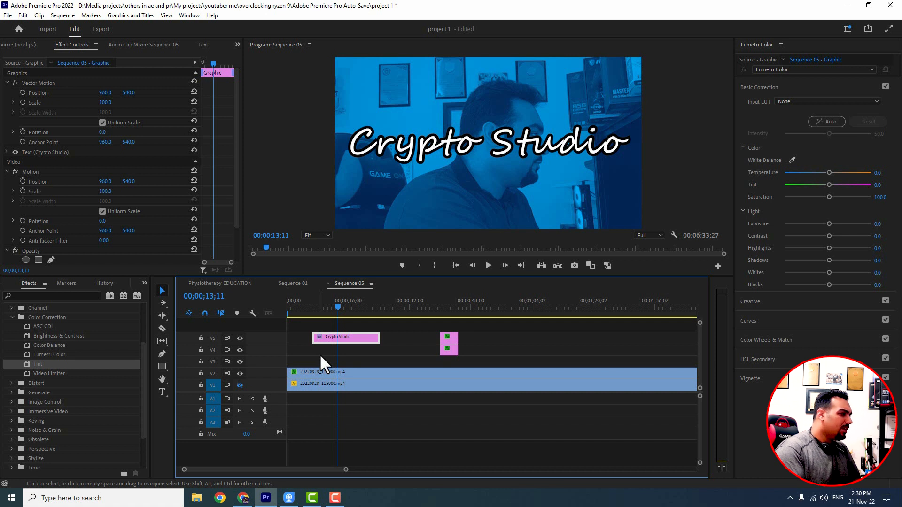
pyautogui.press('space')
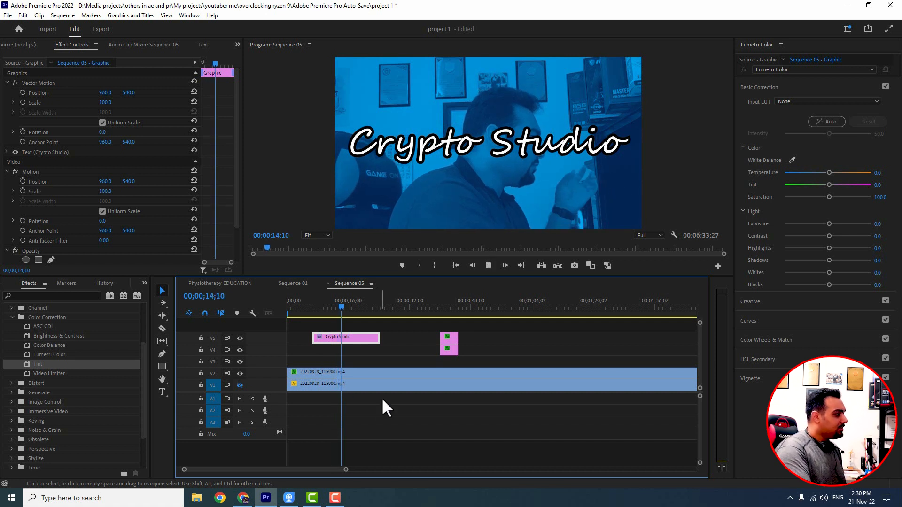
pyautogui.press('space')
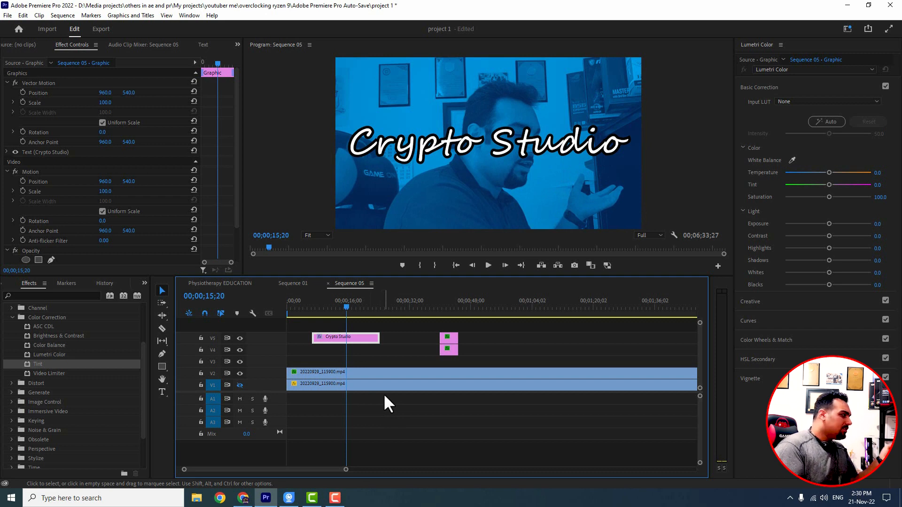
# - Set the V2 clip's Tint Map Black To color to dark green 054922
pyautogui.scroll(-2, 140, 227)
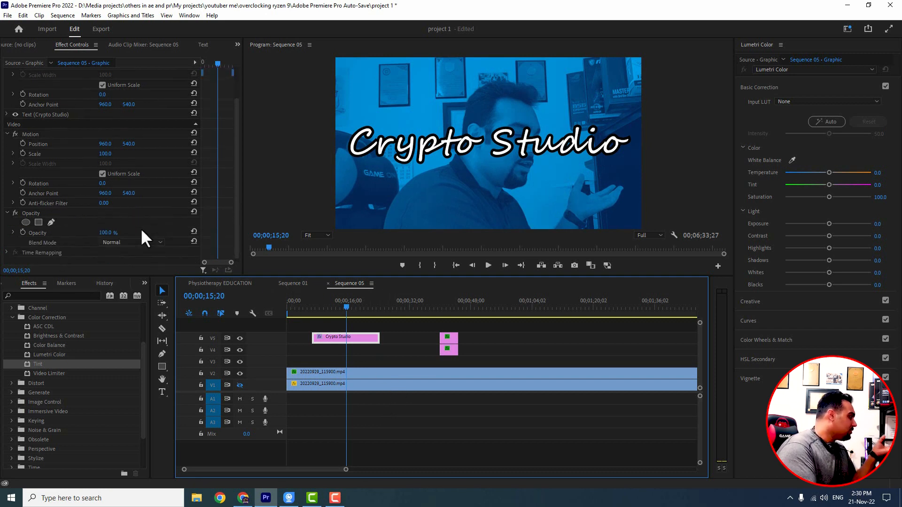
pyautogui.click(333, 371)
pyautogui.click(104, 231)
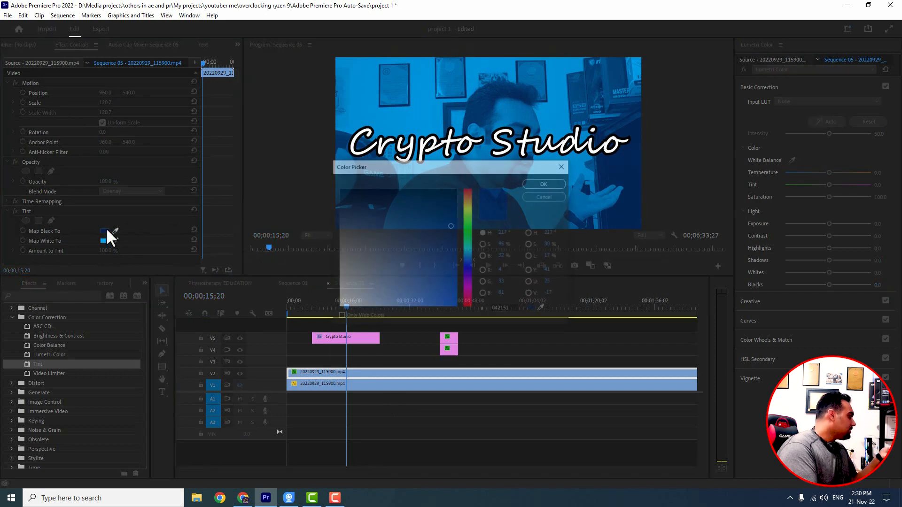
pyautogui.moveTo(401, 236)
pyautogui.mouseDown()
pyautogui.moveTo(432, 244)
pyautogui.moveTo(451, 226)
pyautogui.moveTo(454, 282)
pyautogui.moveTo(449, 221)
pyautogui.mouseUp()
pyautogui.click(467, 236)
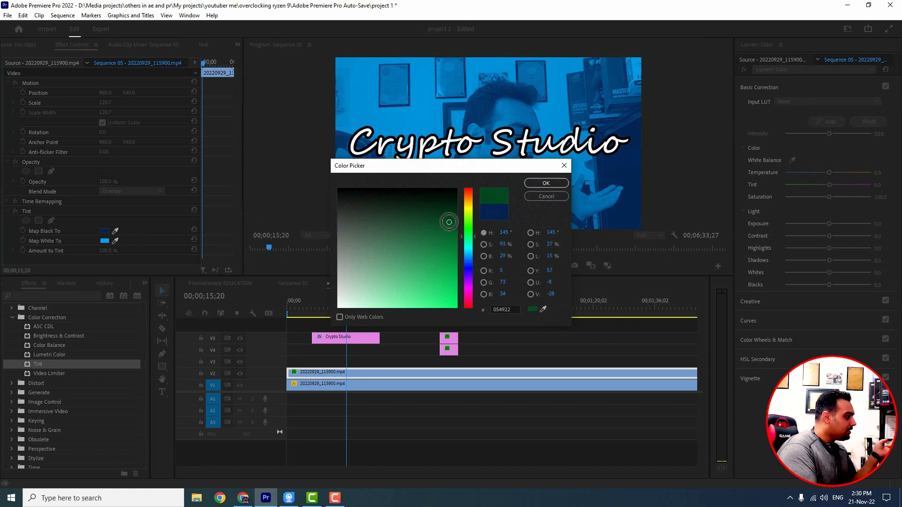
pyautogui.click(553, 186)
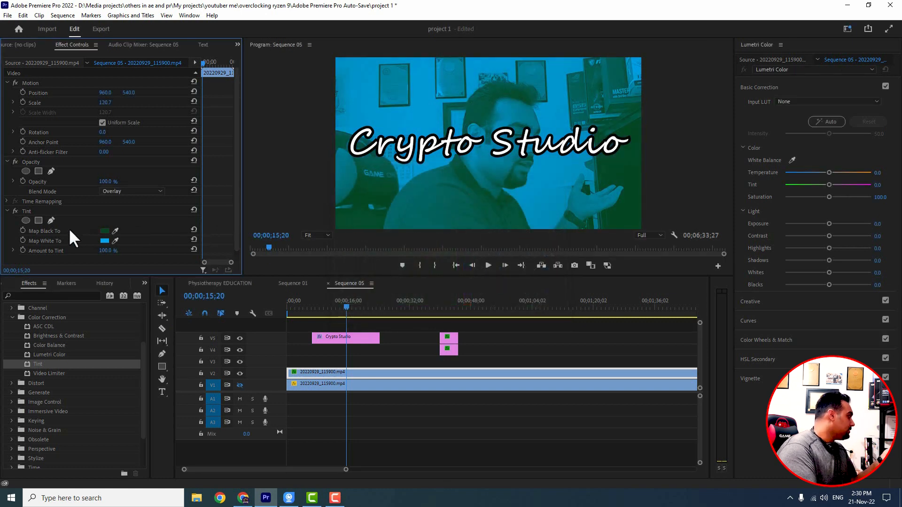
# - Try a green and a muted medium blue for the Tint's Map White To color, and apply the blue
pyautogui.click(104, 240)
pyautogui.click(467, 224)
pyautogui.click(442, 233)
pyautogui.click(468, 256)
pyautogui.moveTo(441, 233)
pyautogui.mouseDown()
pyautogui.moveTo(409, 261)
pyautogui.moveTo(421, 260)
pyautogui.mouseUp()
pyautogui.click(543, 183)
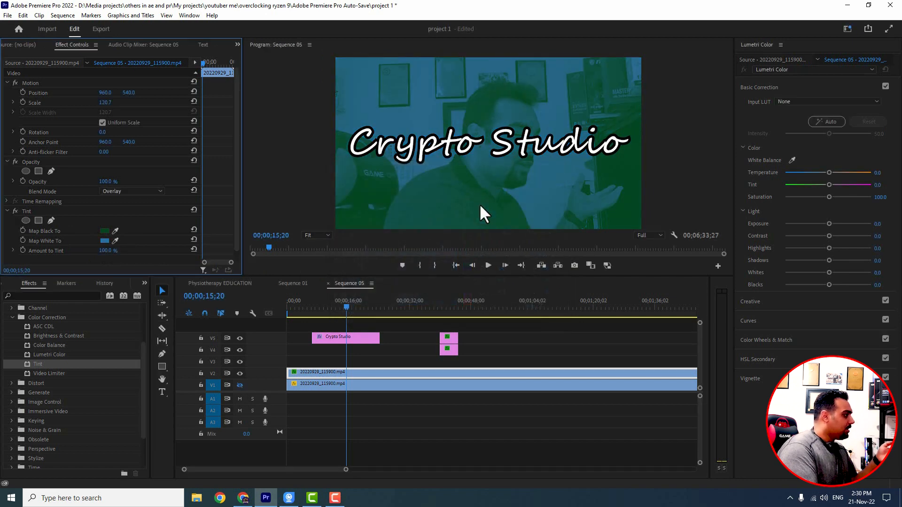
# - Set the Tint's Map White To color to a bright saturated green, and play a short preview
pyautogui.click(106, 239)
pyautogui.click(467, 225)
pyautogui.moveTo(446, 231)
pyautogui.mouseDown()
pyautogui.moveTo(451, 216)
pyautogui.moveTo(452, 308)
pyautogui.mouseUp()
pyautogui.click(535, 184)
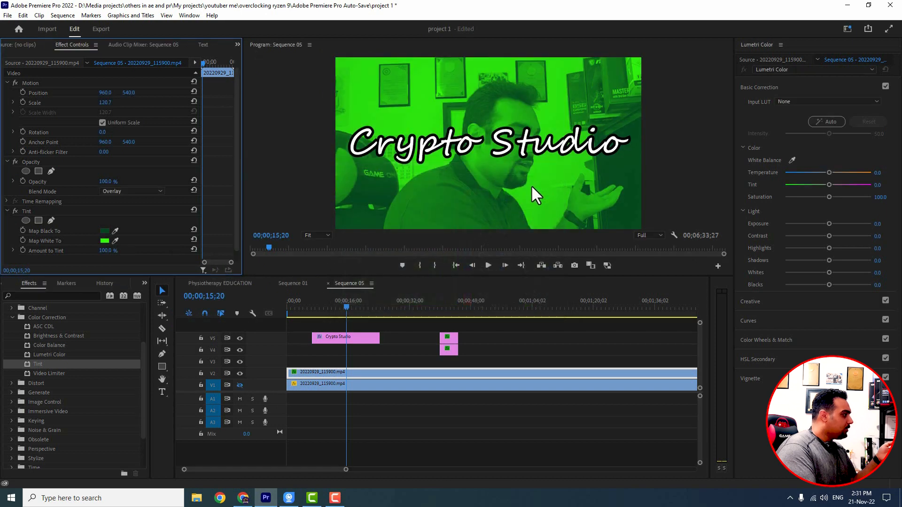
pyautogui.press('space')
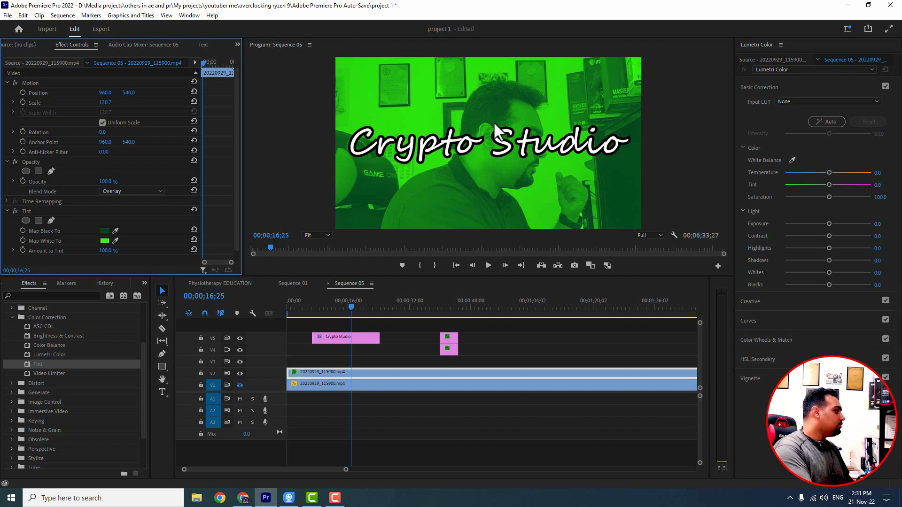
pyautogui.press('space')
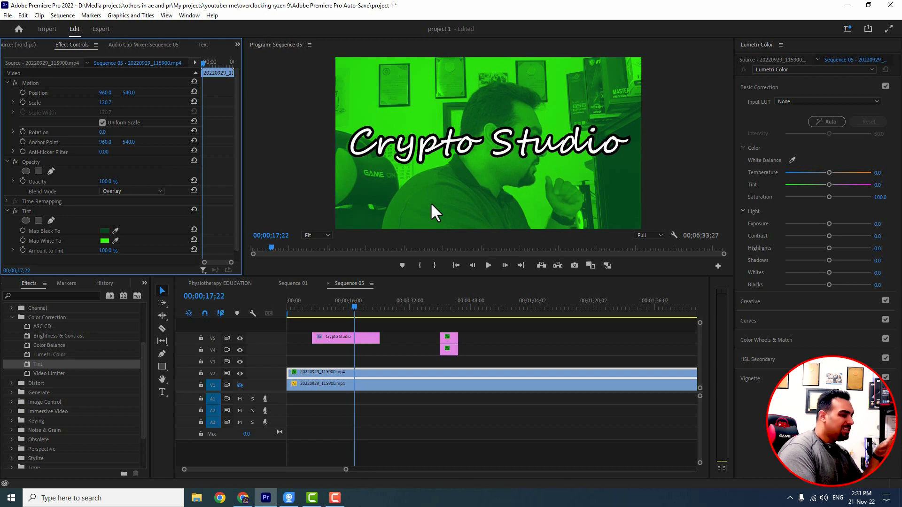
# - Select the tinted V2 clip and set its blend mode to Normal
pyautogui.click(312, 383)
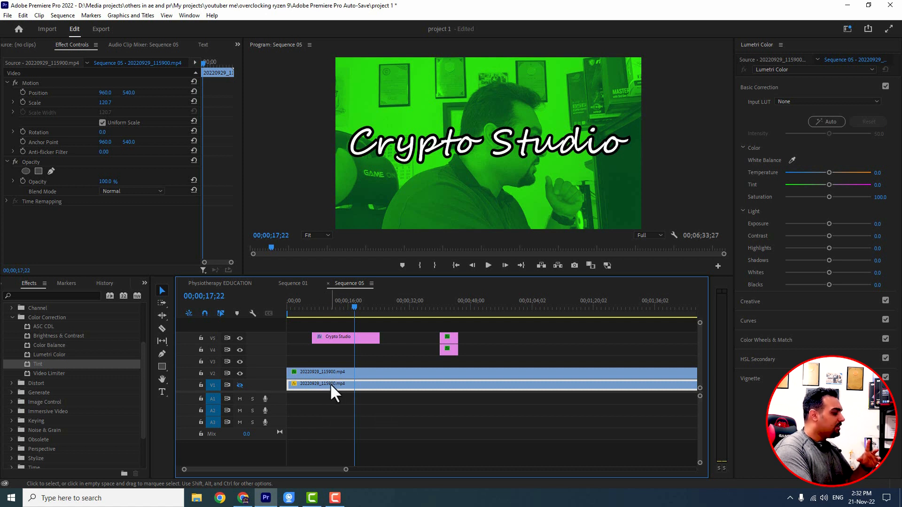
pyautogui.click(336, 371)
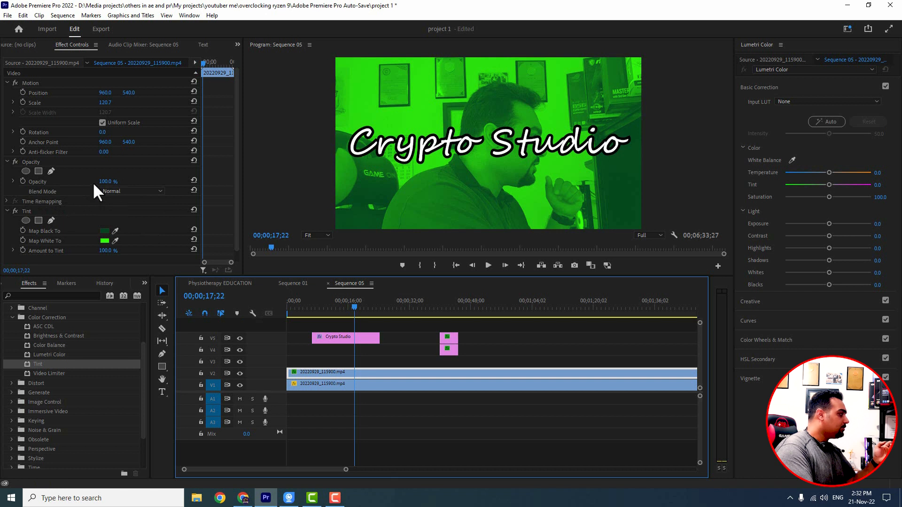
# - Set the V2 clip's blend mode to Overlay and copy its Tint effect onto the V1 clip
pyautogui.click(125, 190)
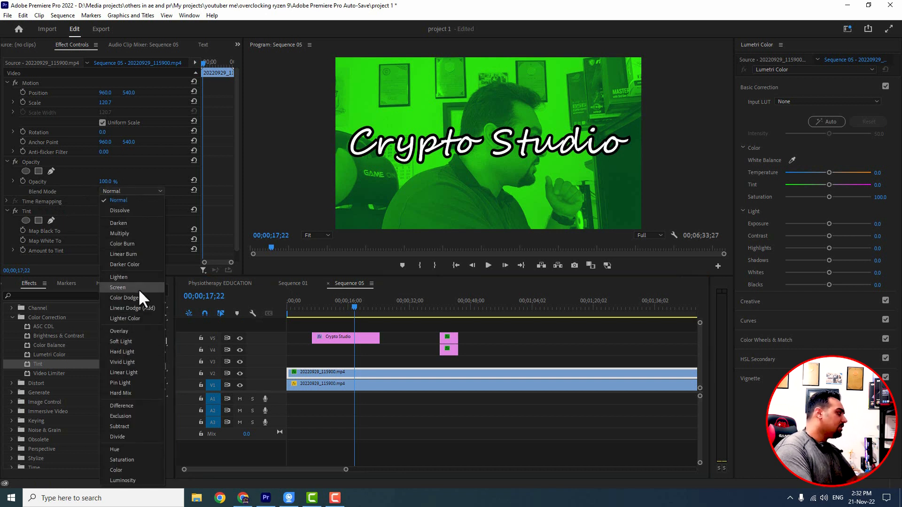
pyautogui.click(127, 331)
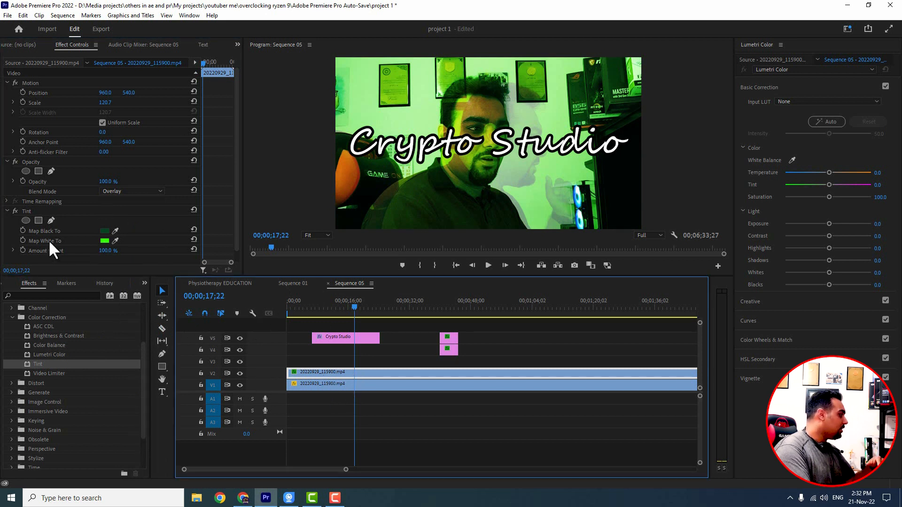
pyautogui.click(32, 215)
pyautogui.click(320, 380)
pyautogui.hotkey('ctrl', 'z')
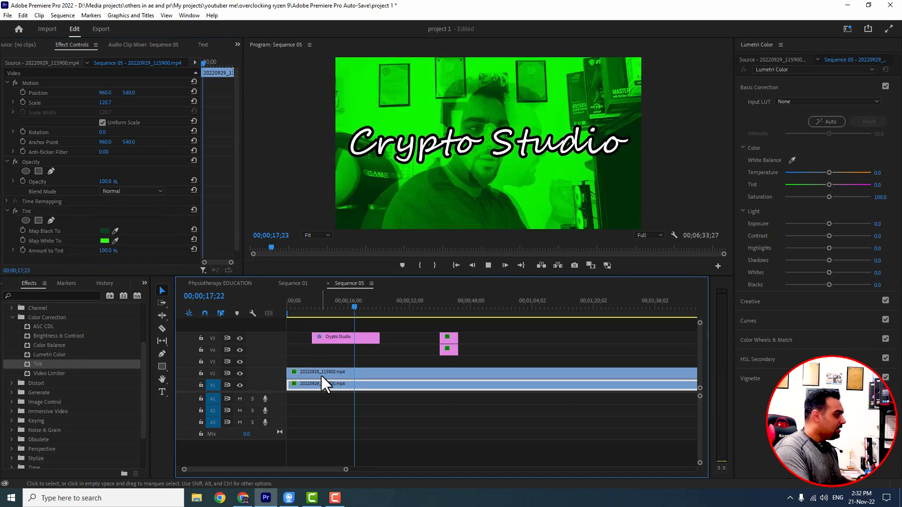
# - Play the section under the Crypto Studio title several times to preview the overlaid green duotone clips
pyautogui.press('space')
pyautogui.click(317, 305)
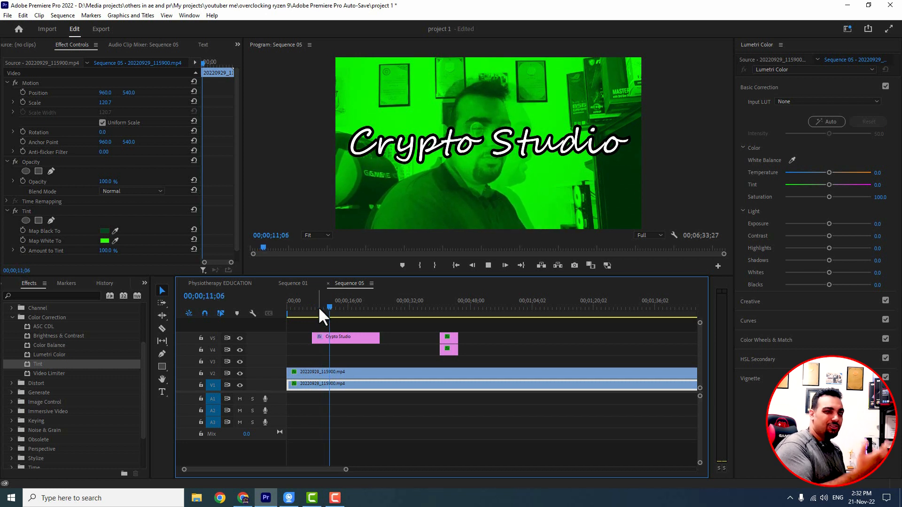
pyautogui.press('space')
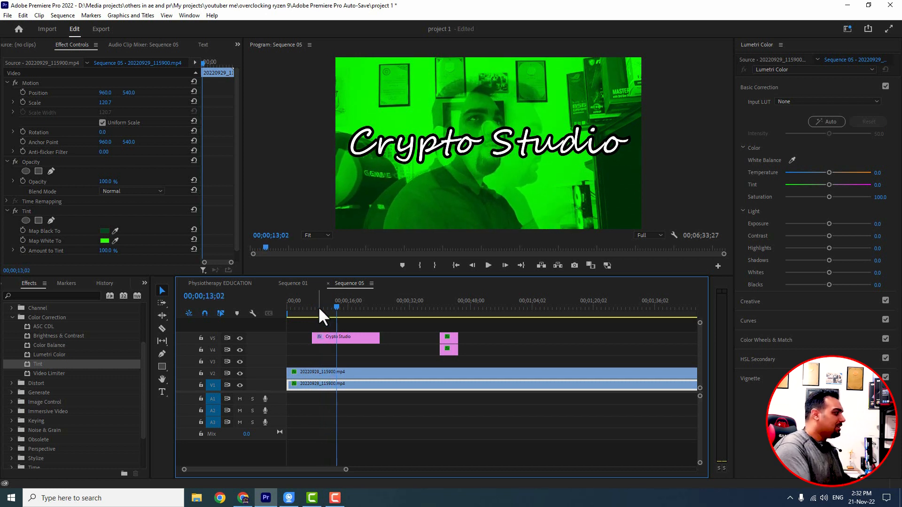
pyautogui.click(324, 308)
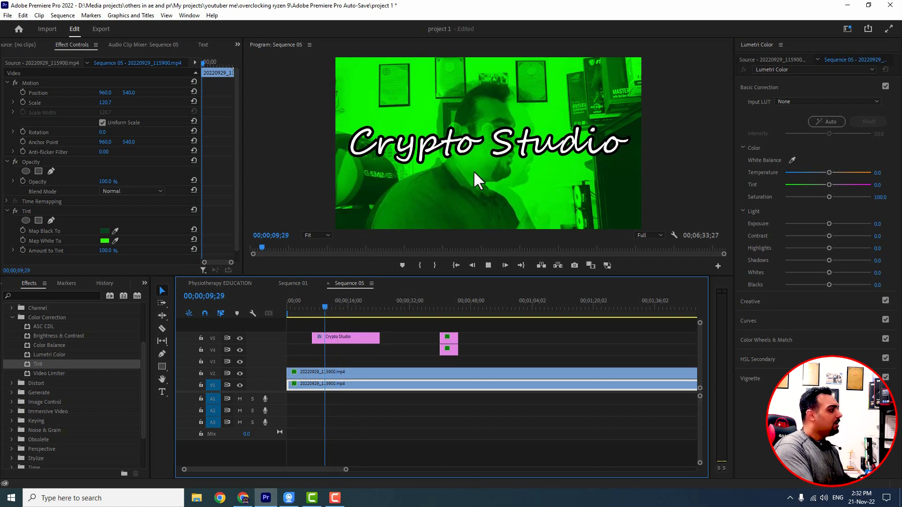
pyautogui.press('space')
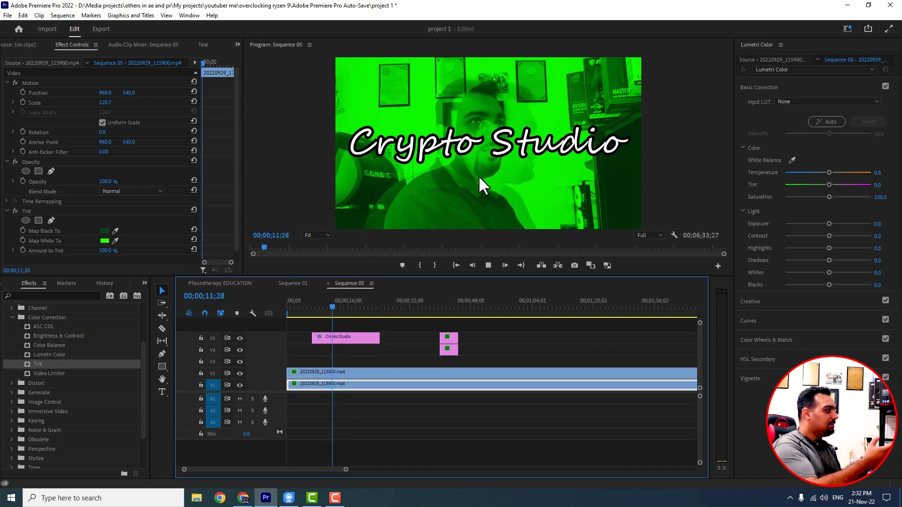
pyautogui.press('space')
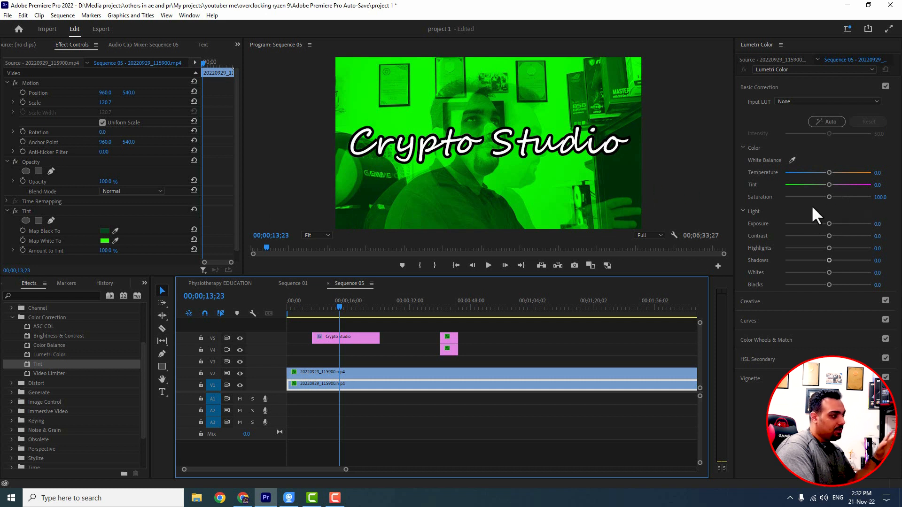
# - In Lumetri Color, set the V1 clip's Temperature to 33.7 and the V2 clip's Exposure to 1.7 and Highlights to 32.6
pyautogui.moveTo(829, 173); pyautogui.dragTo(848, 173)
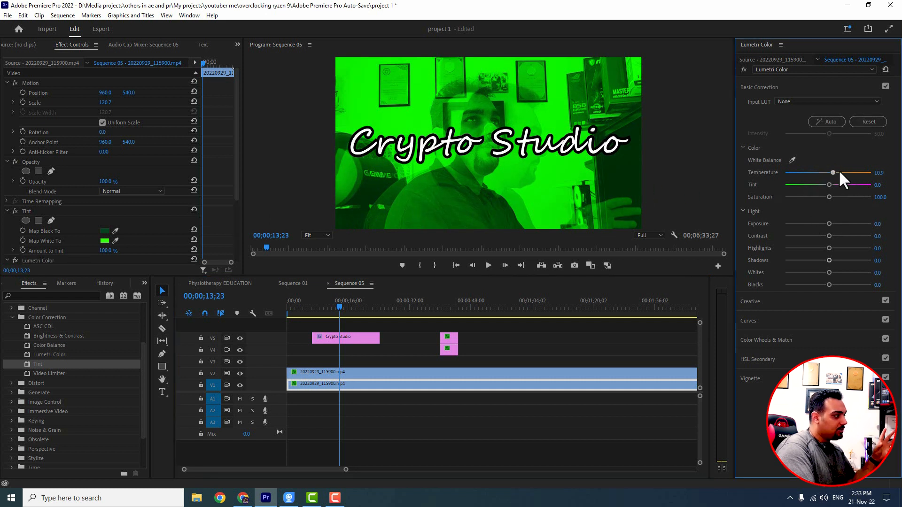
pyautogui.click(359, 373)
pyautogui.moveTo(828, 173)
pyautogui.mouseDown()
pyautogui.moveTo(864, 168)
pyautogui.moveTo(742, 170)
pyautogui.moveTo(829, 173)
pyautogui.mouseUp()
pyautogui.moveTo(829, 224)
pyautogui.mouseDown()
pyautogui.moveTo(850, 219)
pyautogui.moveTo(805, 222)
pyautogui.moveTo(843, 224)
pyautogui.mouseUp()
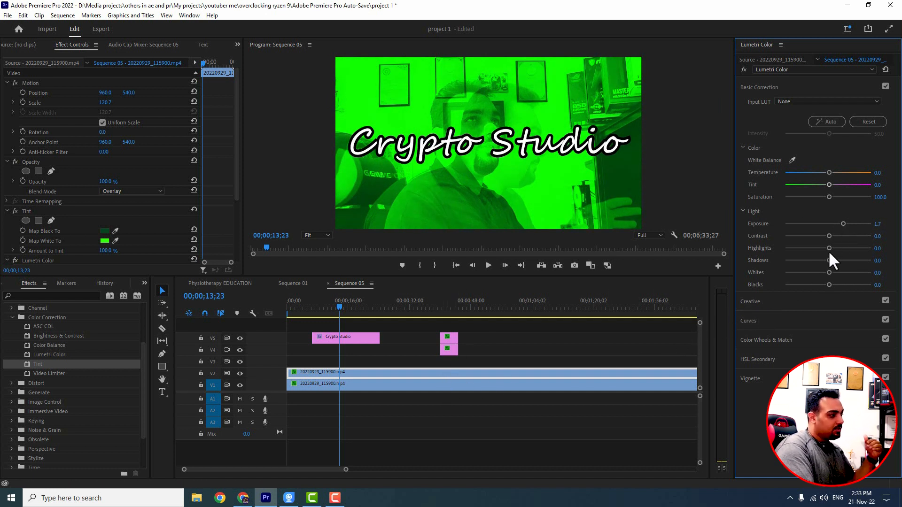
pyautogui.moveTo(830, 250)
pyautogui.mouseDown()
pyautogui.moveTo(852, 250)
pyautogui.moveTo(840, 251)
pyautogui.mouseUp()
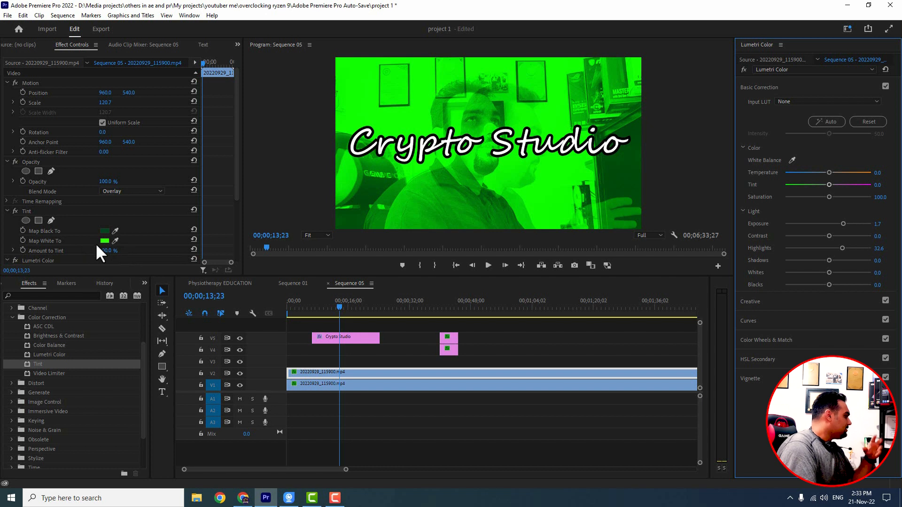
# - Delete the Tint effect from the V2 clip
pyautogui.scroll(-3, 71, 240)
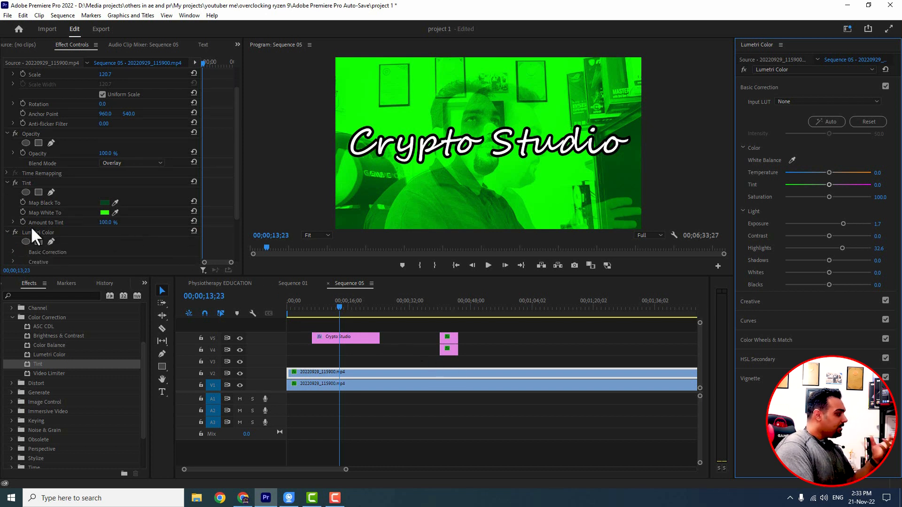
pyautogui.click(28, 183)
pyautogui.press('Delete')
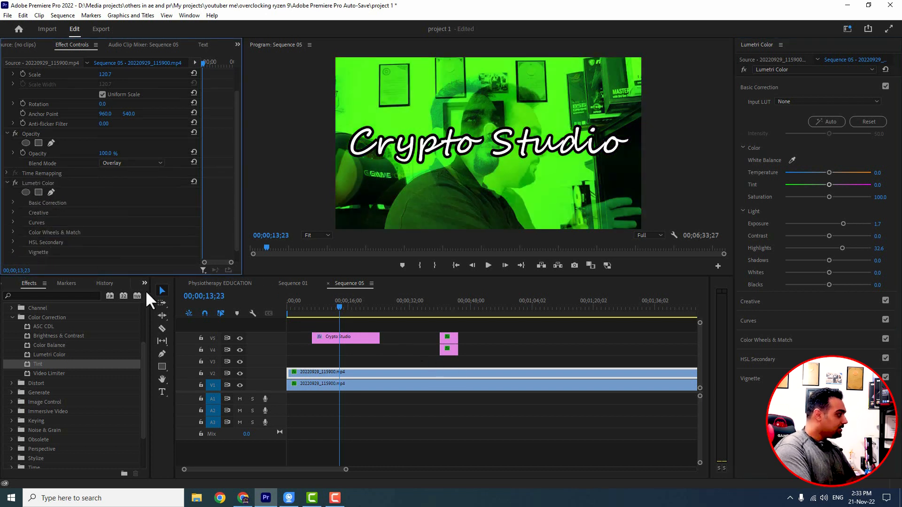
# - Hide the V1 track's output and move the Crypto Studio title clip along its track to start at about 00;01;13
pyautogui.click(323, 384)
pyautogui.click(239, 384)
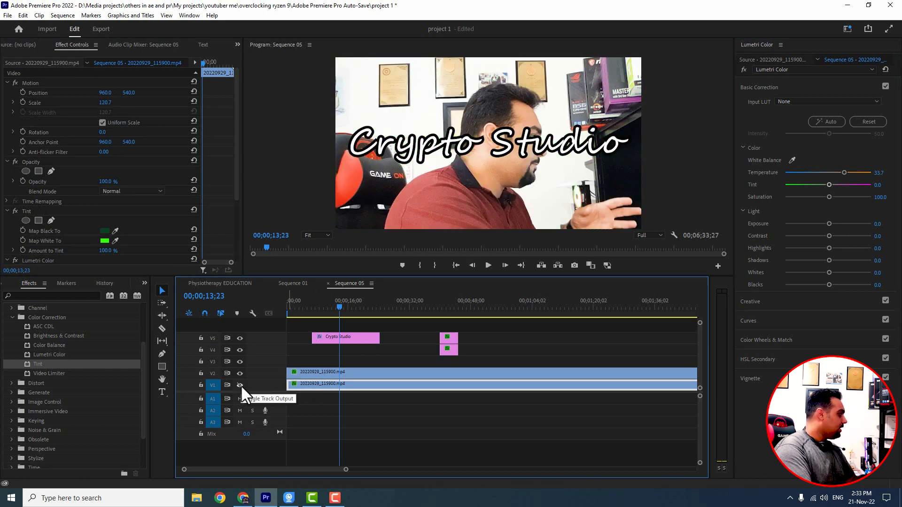
pyautogui.moveTo(361, 338); pyautogui.dragTo(616, 339)
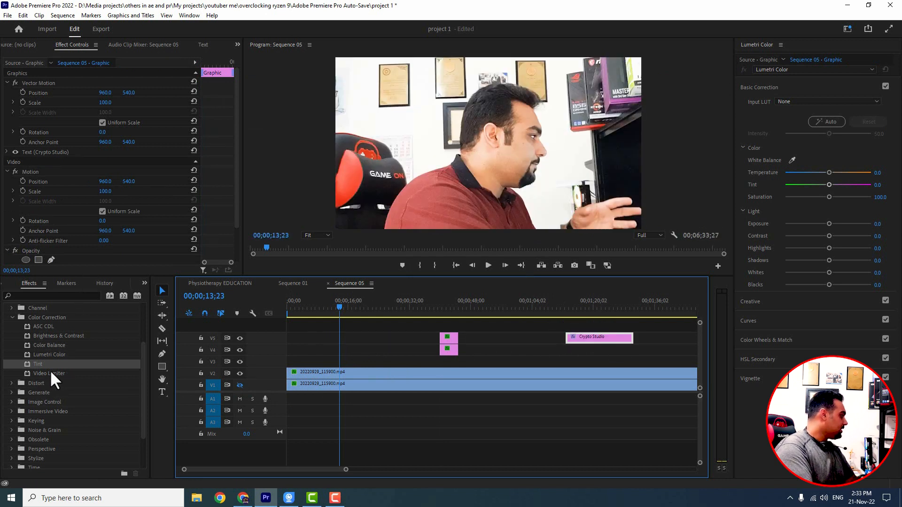
# - Apply the Video Limiter effect to the V2 clip with clip level 100 IRE (SMPTE range) and 10% compression before clipping
pyautogui.moveTo(49, 372); pyautogui.dragTo(336, 376)
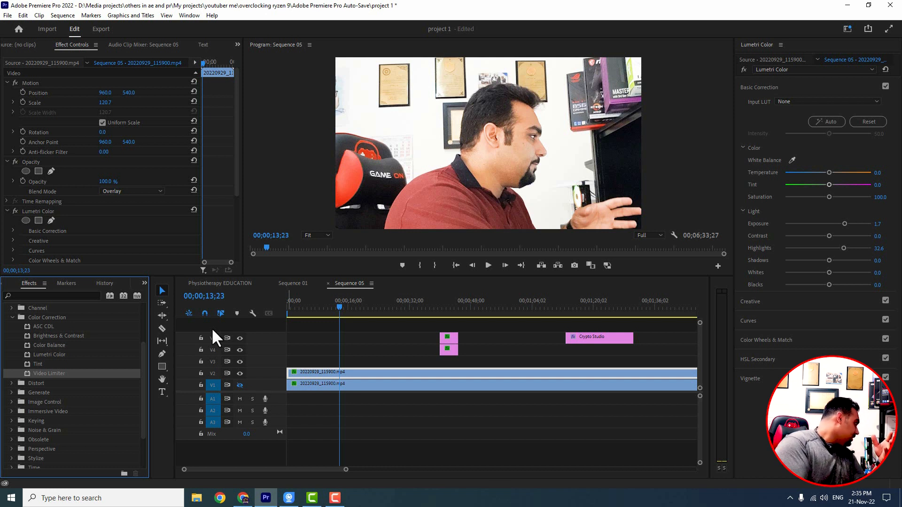
pyautogui.scroll(-4, 52, 188)
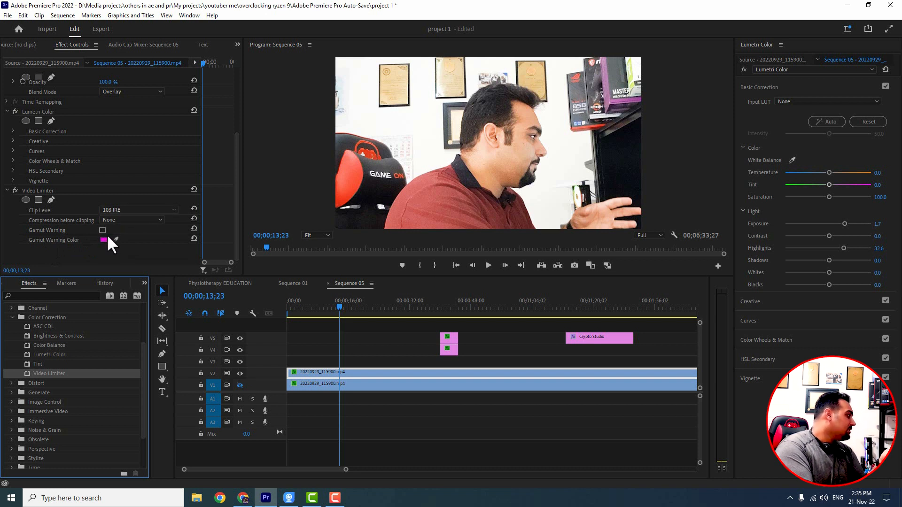
pyautogui.click(120, 210)
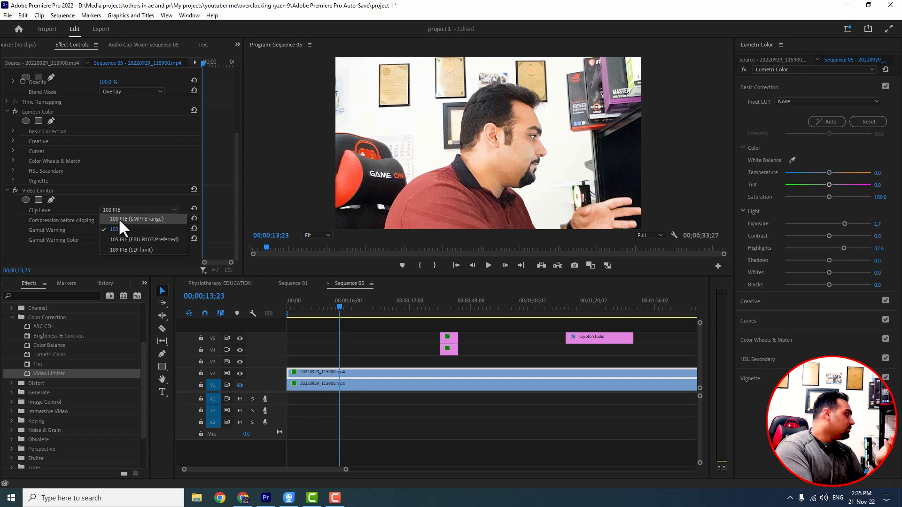
pyautogui.click(119, 218)
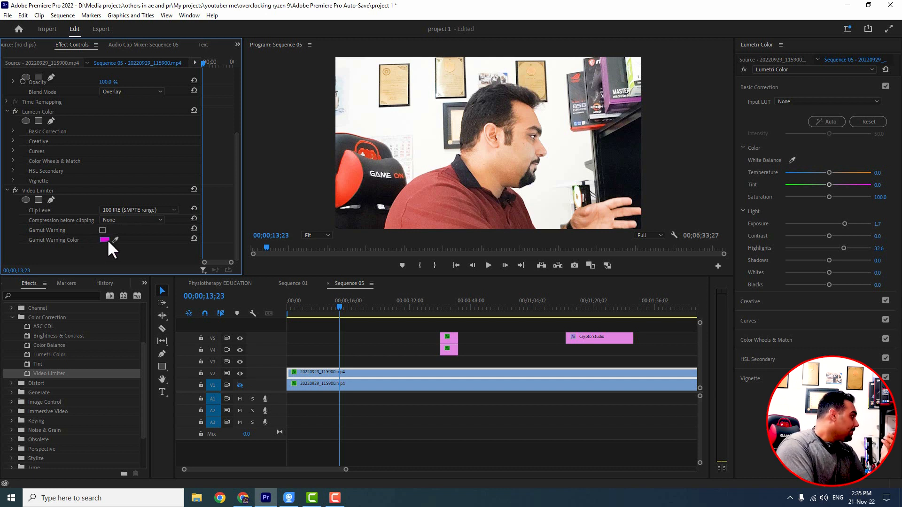
pyautogui.click(112, 219)
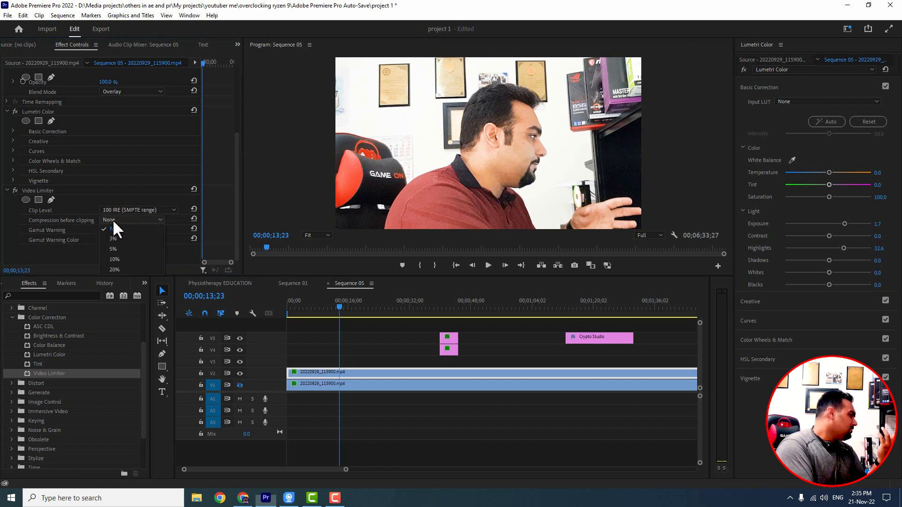
pyautogui.click(113, 259)
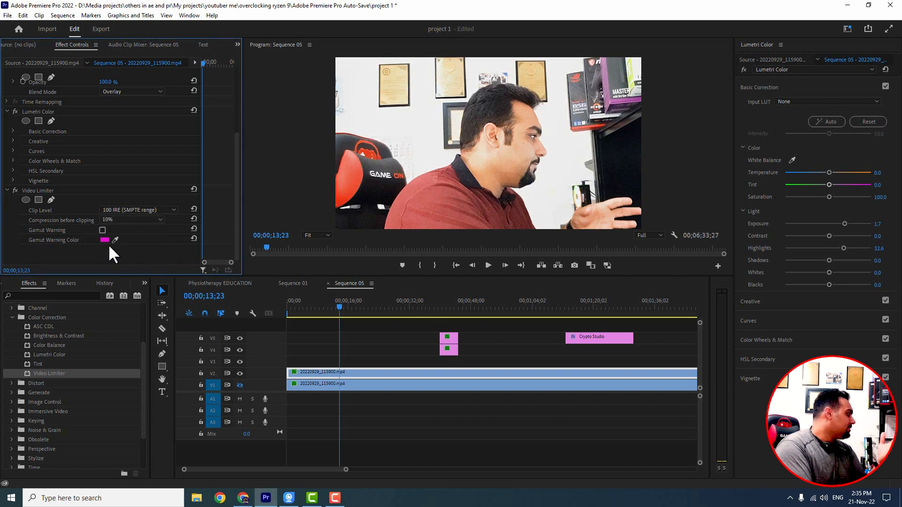
# - Set the Video Limiter's Gamut Warning Color to a skin tone sampled from the man's face in the preview
pyautogui.click(105, 239)
pyautogui.click(562, 187)
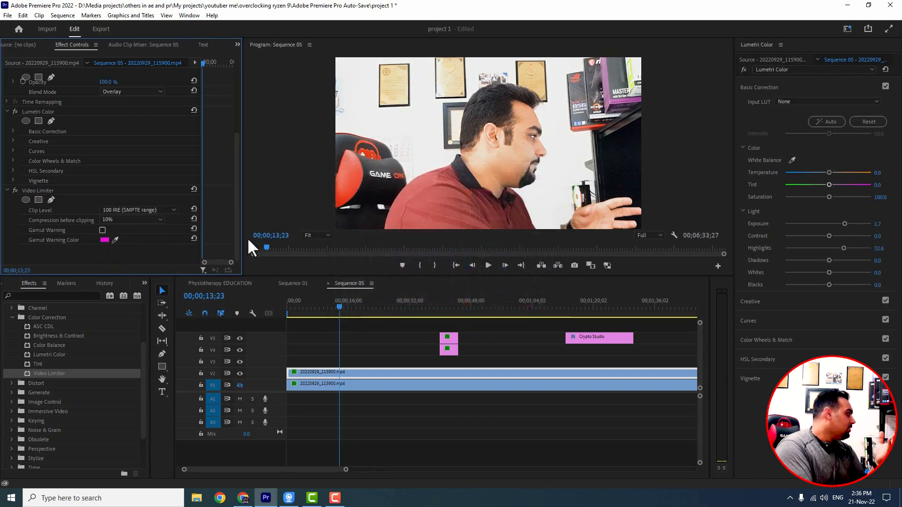
pyautogui.click(116, 239)
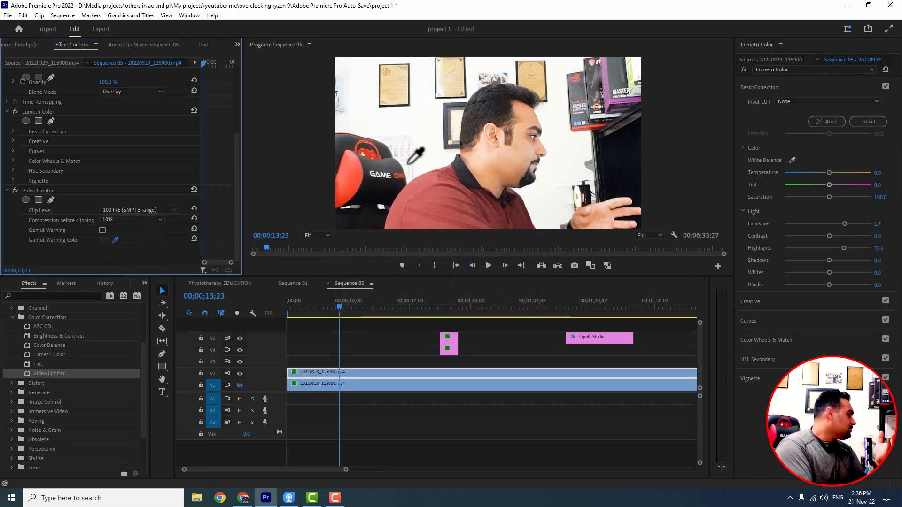
pyautogui.click(525, 152)
# - Set the Video Limiter's compression before clipping to 20% and enable Gamut Warning
pyautogui.click(126, 218)
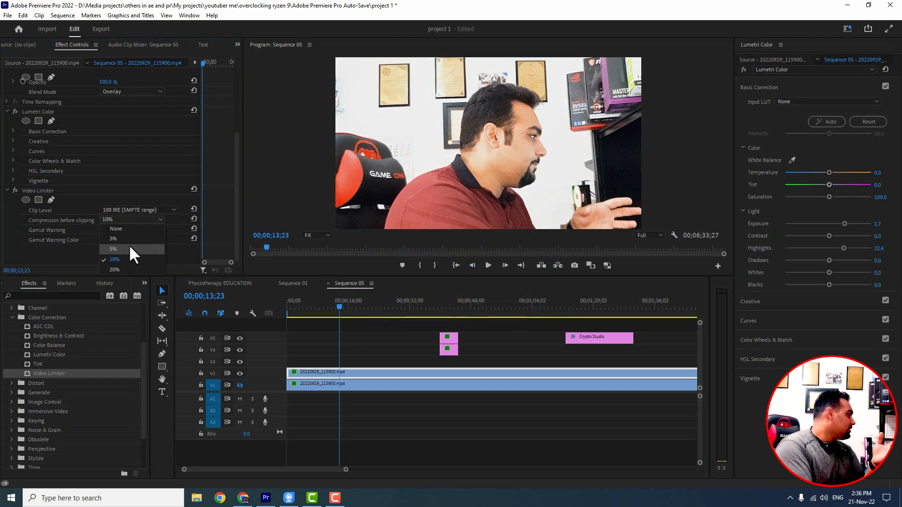
pyautogui.click(121, 270)
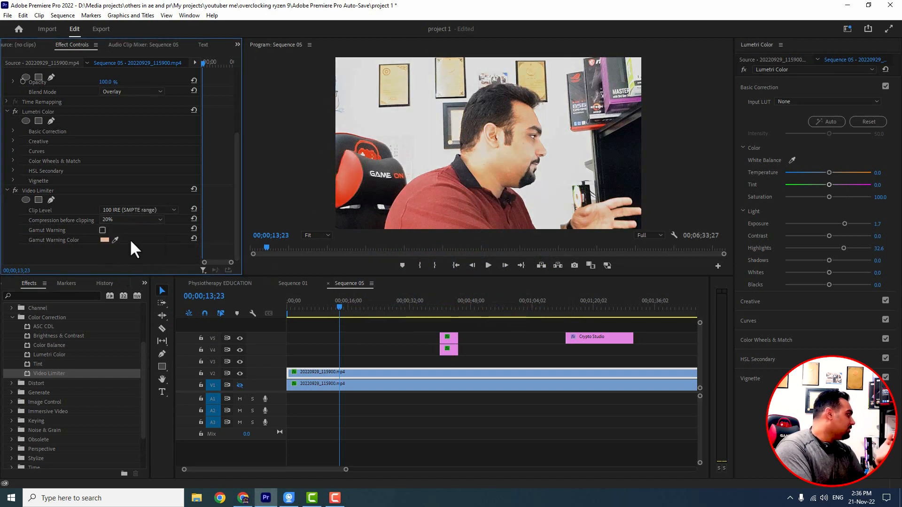
pyautogui.click(102, 230)
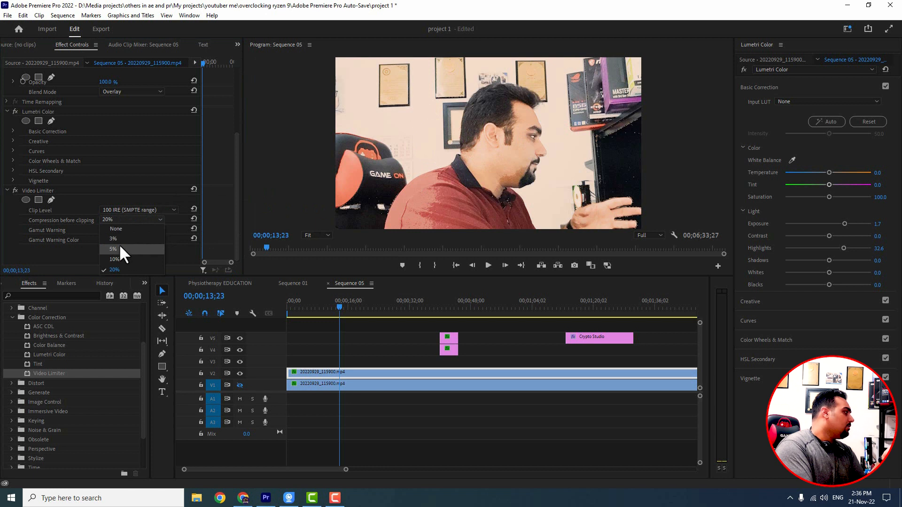
# - Try 5% compression before clipping on the Video Limiter, and settle on 3%
pyautogui.click(120, 248)
pyautogui.click(142, 219)
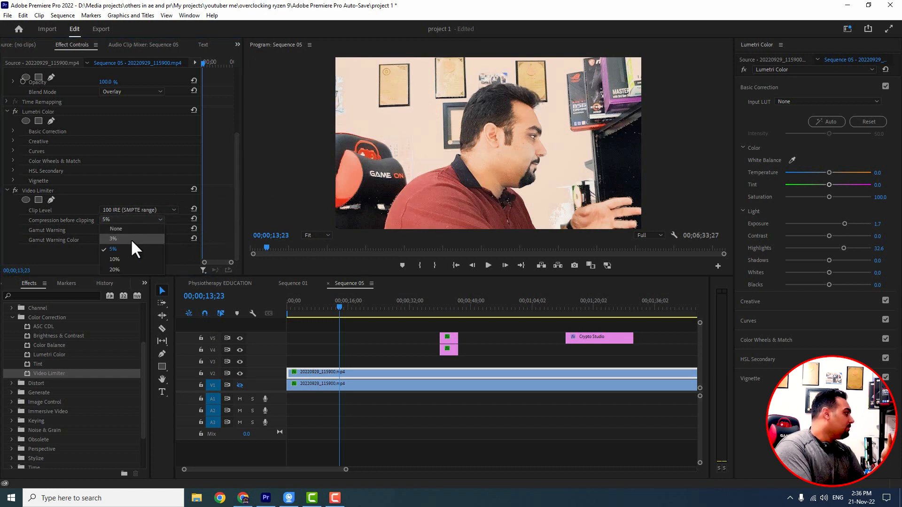
pyautogui.click(131, 238)
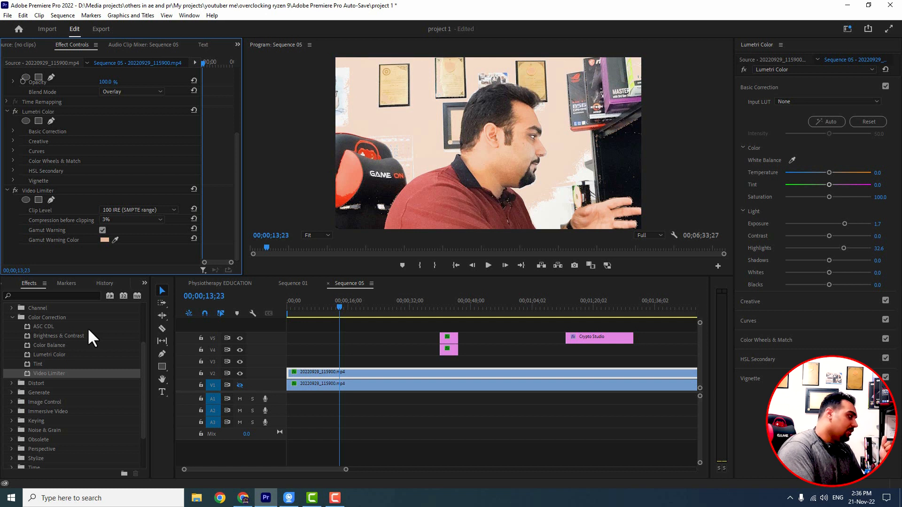
# - Expand the Distort effects group and look through the effects it contains
pyautogui.click(13, 382)
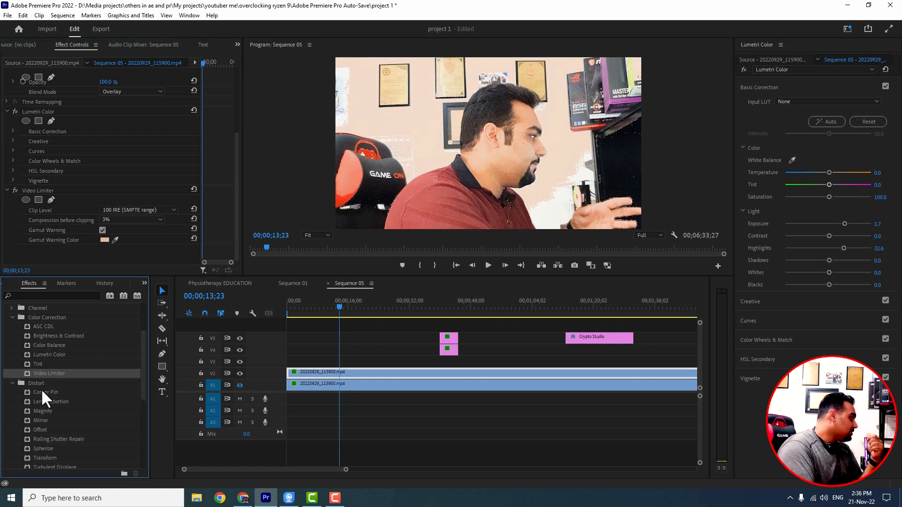
pyautogui.scroll(-2, 64, 398)
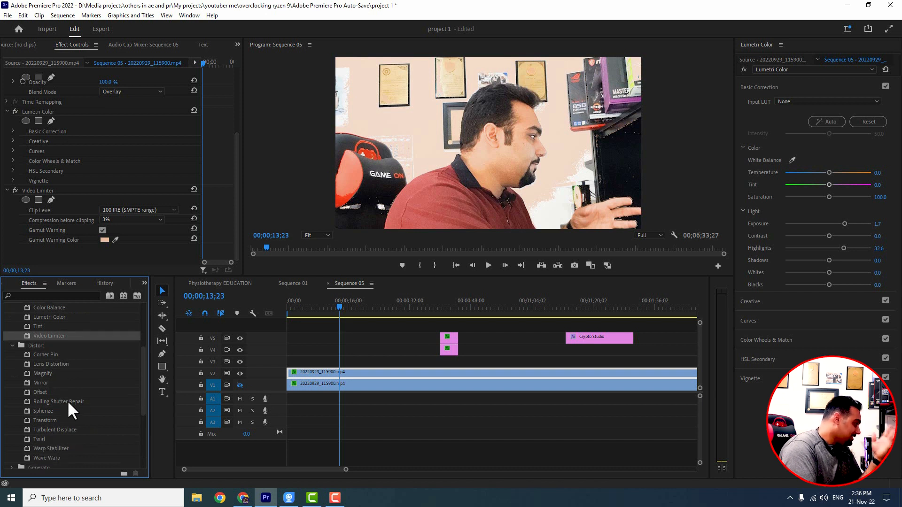
pyautogui.scroll(-1, 70, 404)
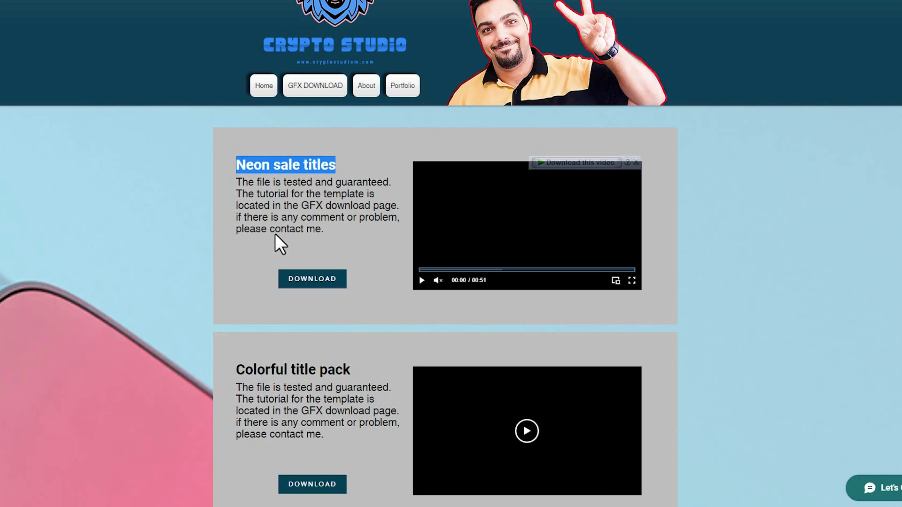
# - Switch to the Crypto Studio website and play the Neon sale titles preview video
pyautogui.click(421, 280)
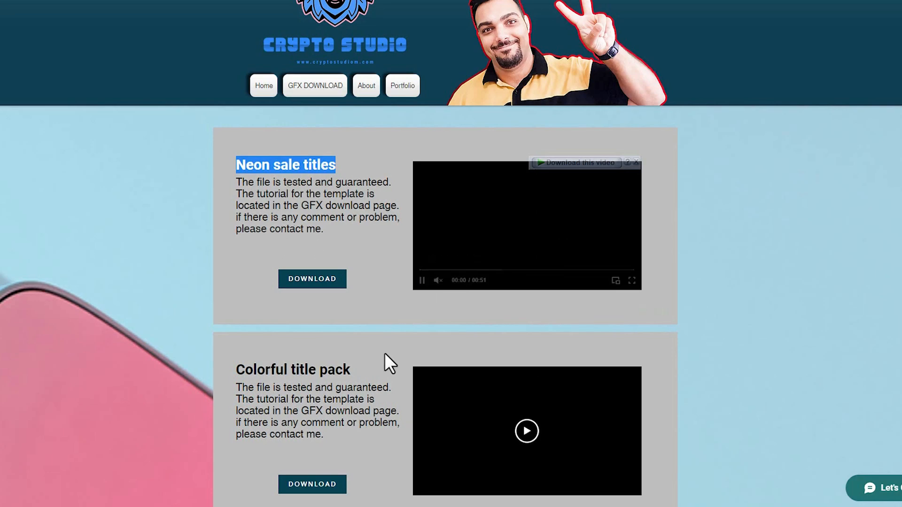